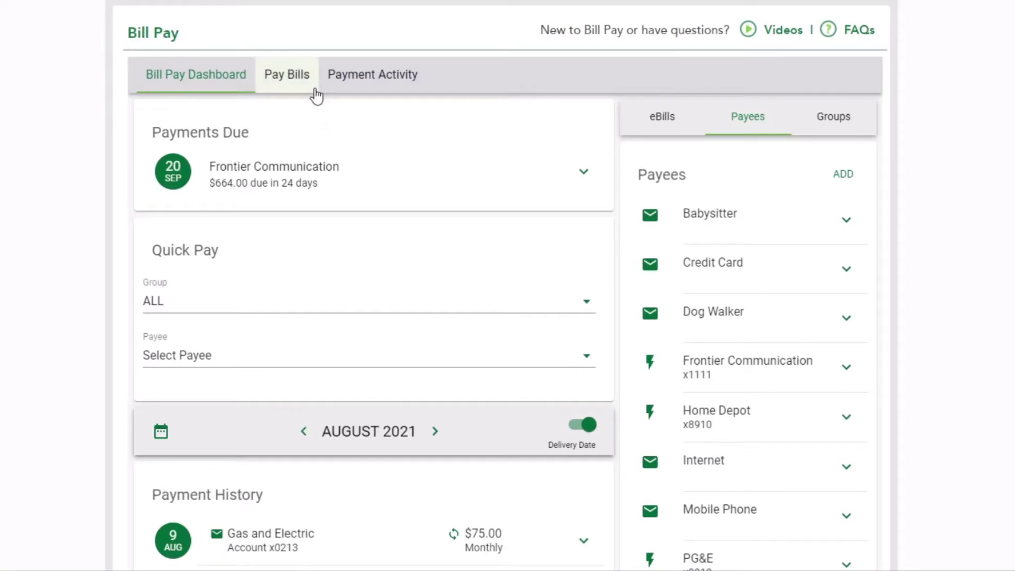
Go to the Pay Bills page listing all payees with send and delivery dates
click(314, 94)
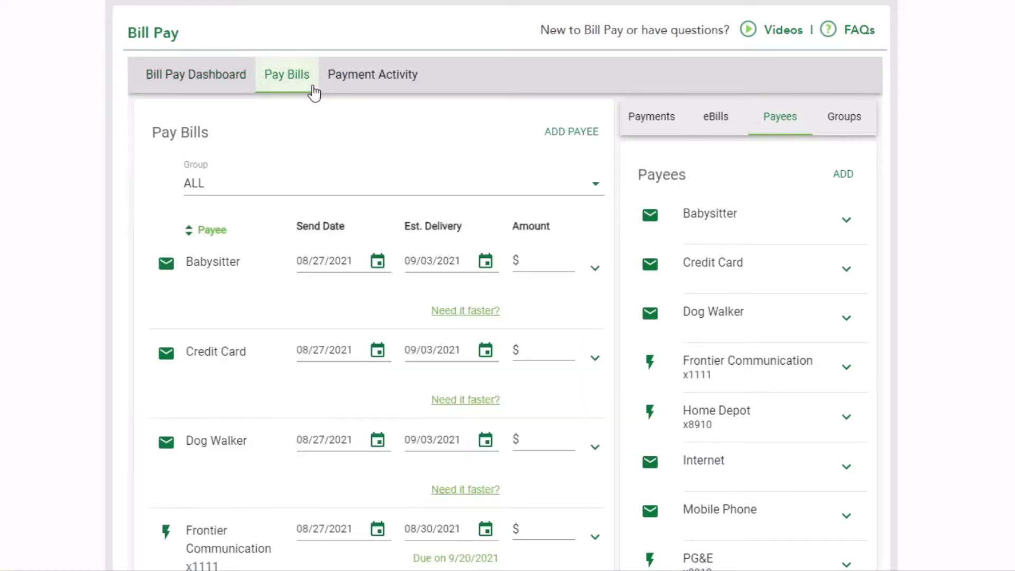
Change the Babysitter delivery date to September 8, 2021, shifting the send date to 08/31/2021
click(485, 262)
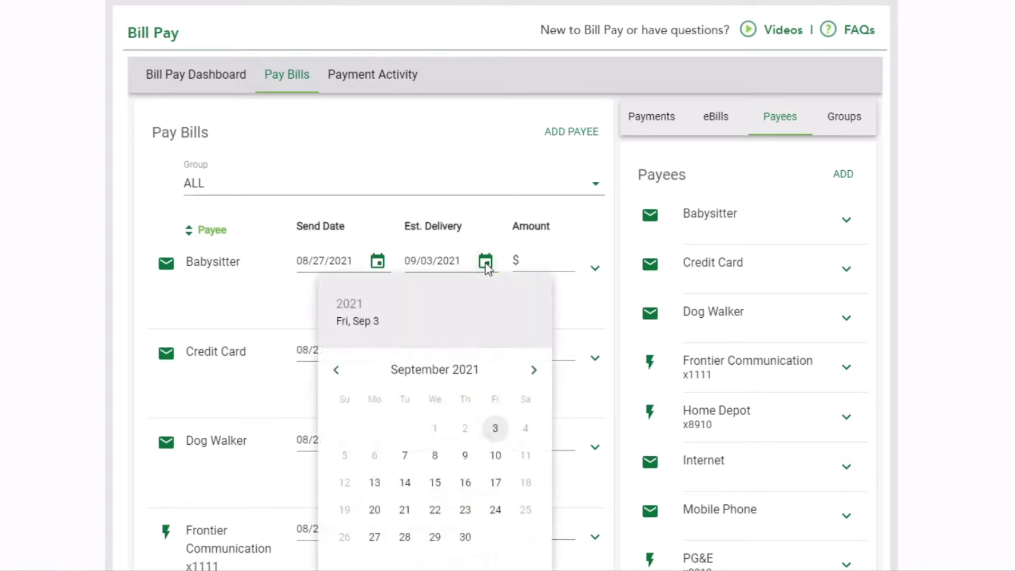
click(444, 458)
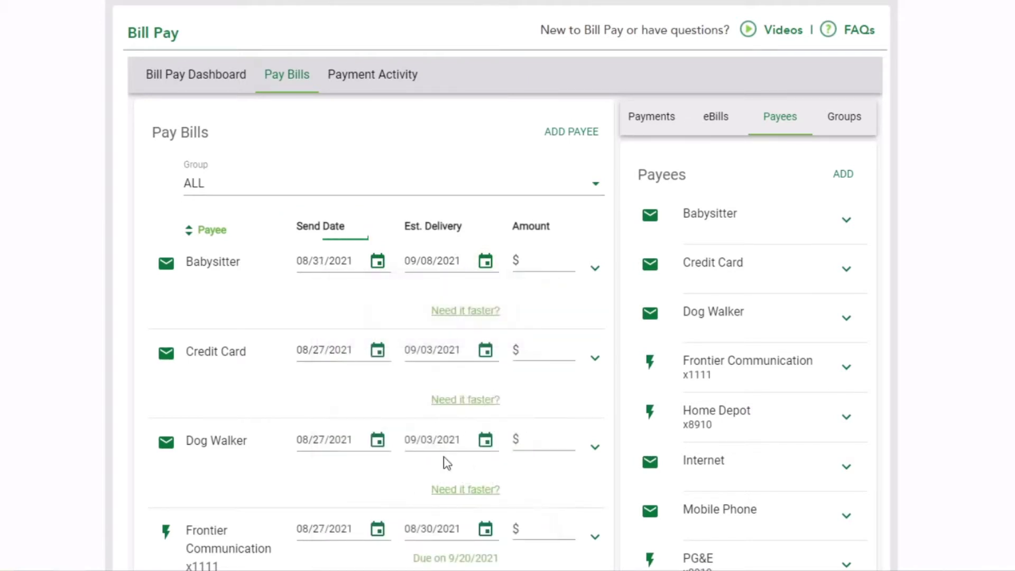
click(538, 263)
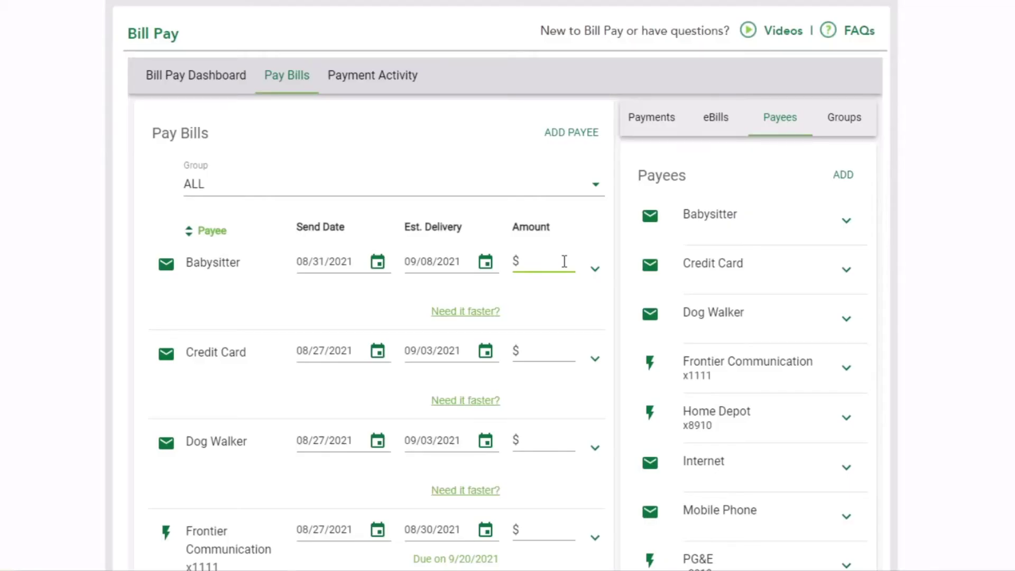
Enter $25.00 for the Babysitter, paid once from the CHECKING account
click(564, 262)
text(25.00)
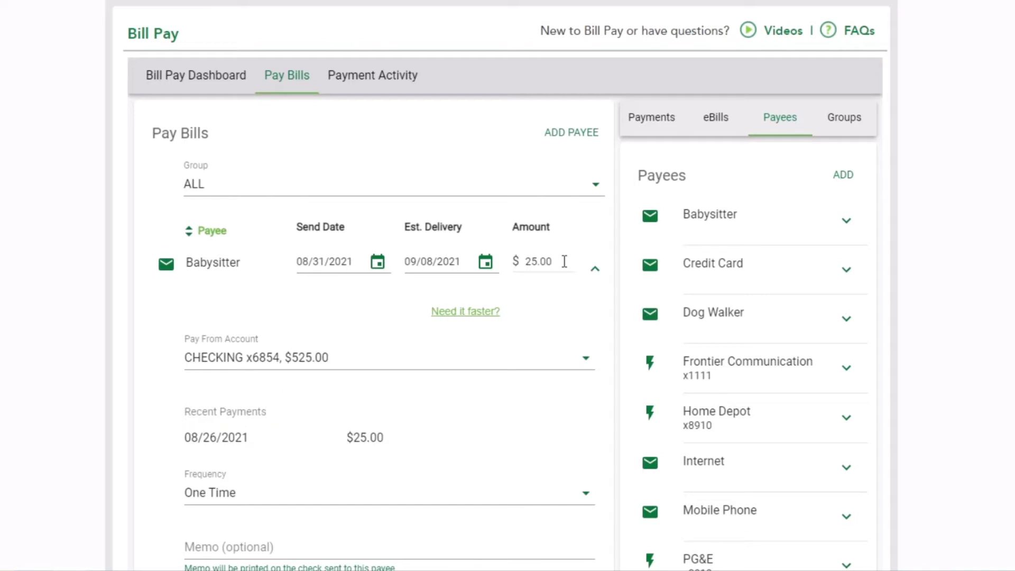
scroll(565, 261, down, 5)
click(570, 54)
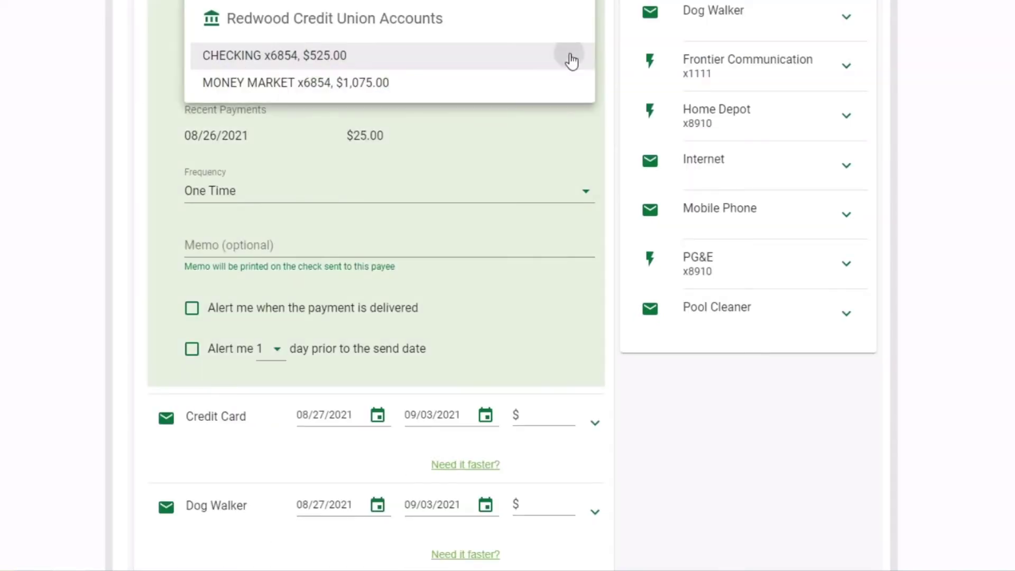
click(570, 54)
click(582, 196)
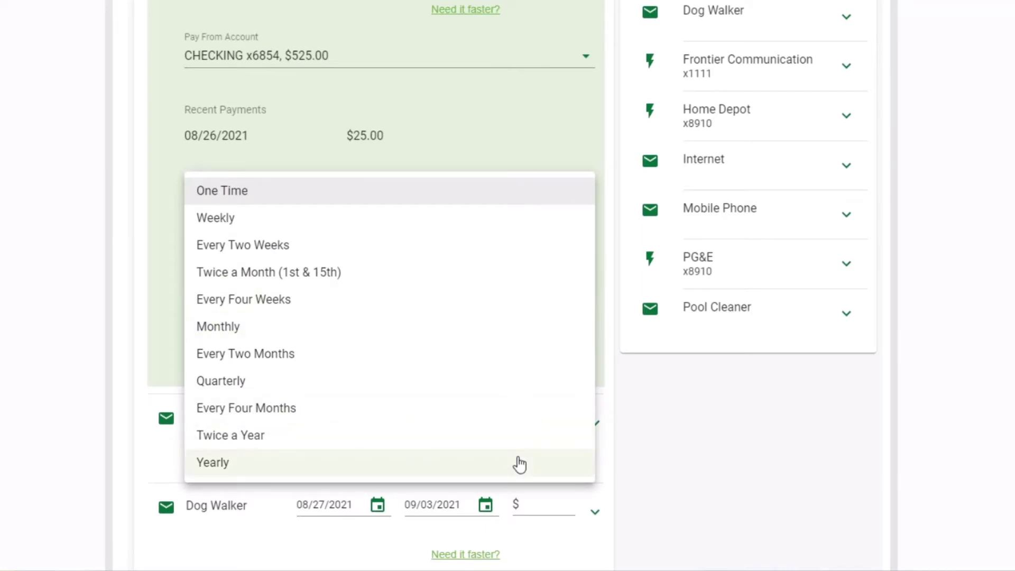
click(551, 197)
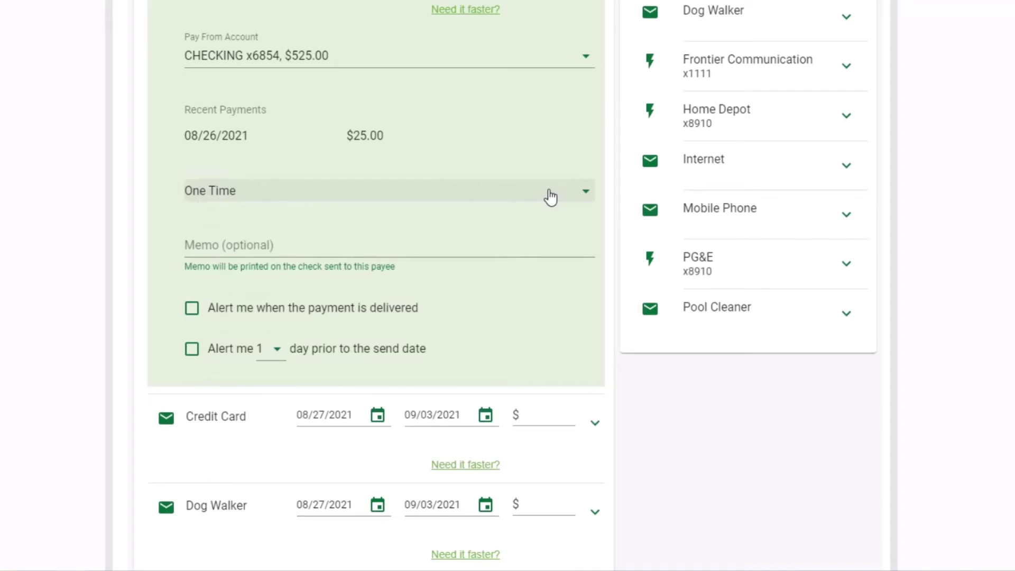
Add memo 'Day #2' and enable the delivered and one-day-before-sending alerts
click(438, 241)
text(Day #2)
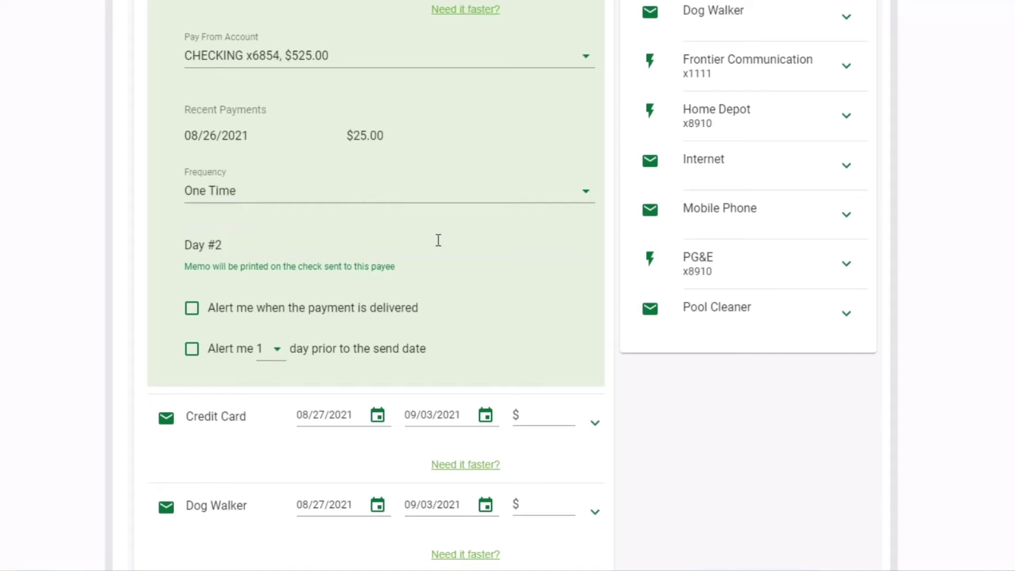
click(193, 311)
click(192, 351)
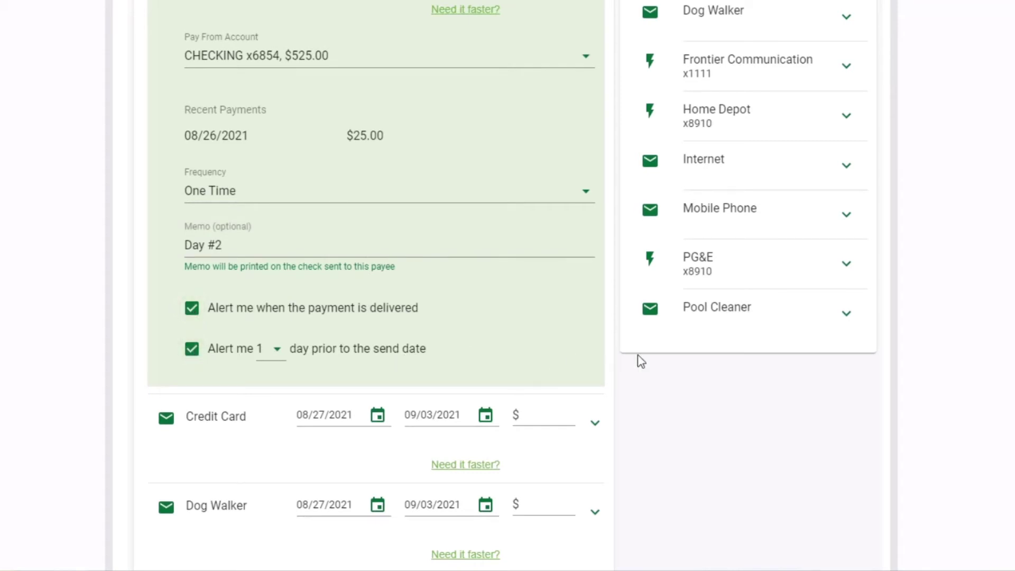
scroll(638, 355, down, 15)
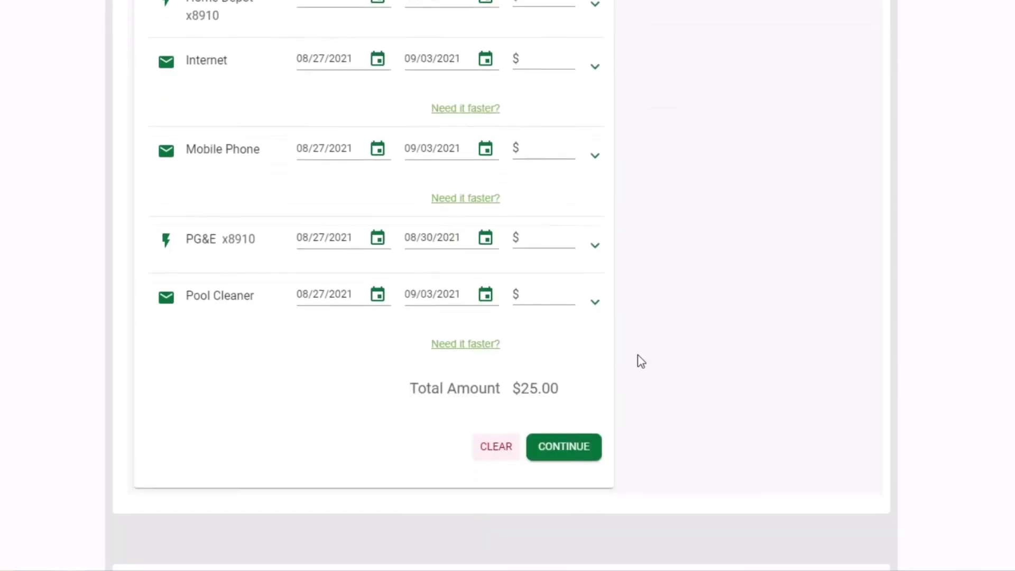
Preview the $25.00 Babysitter payment and confirm it with PAY
click(592, 381)
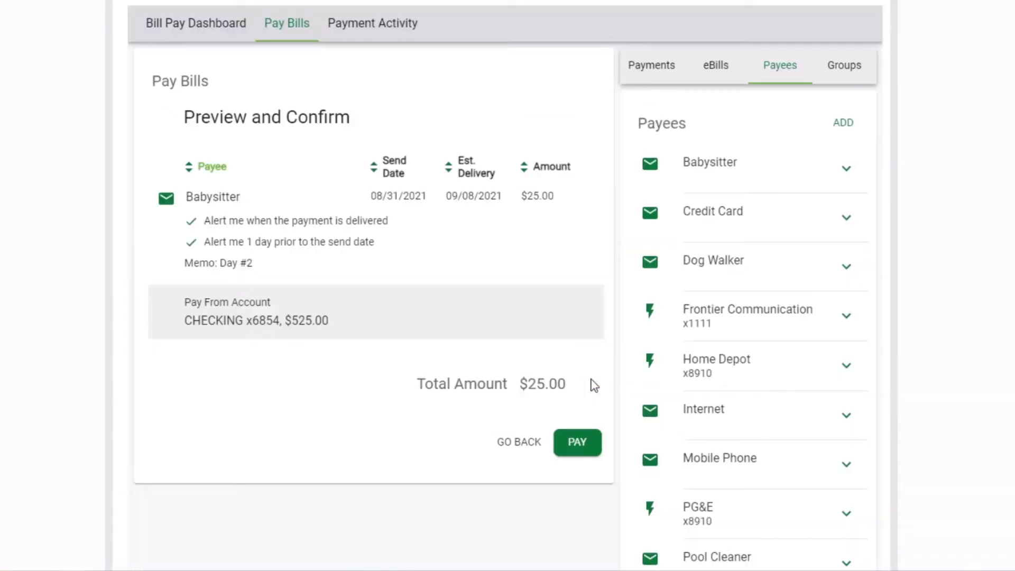
click(591, 459)
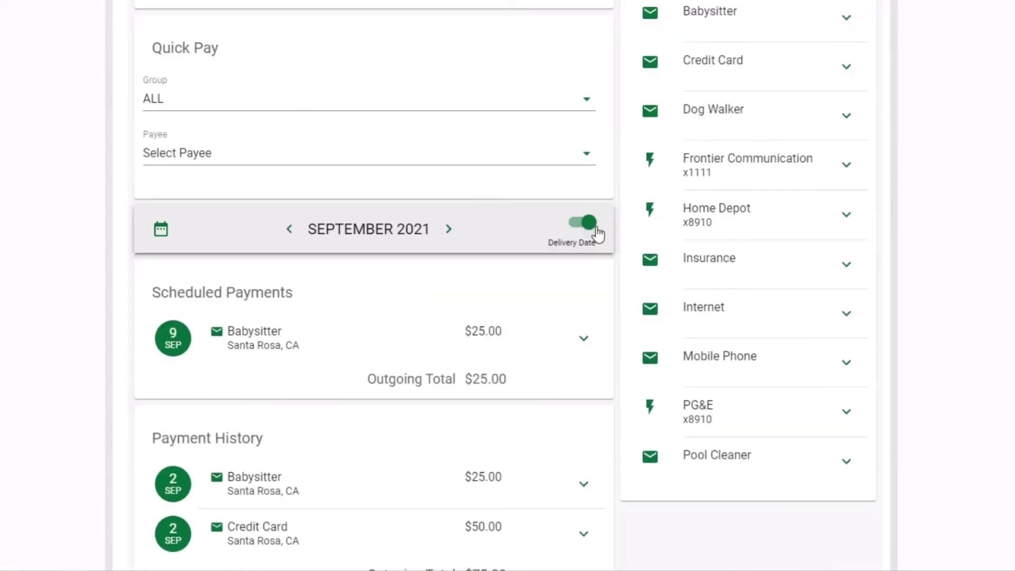
click(598, 233)
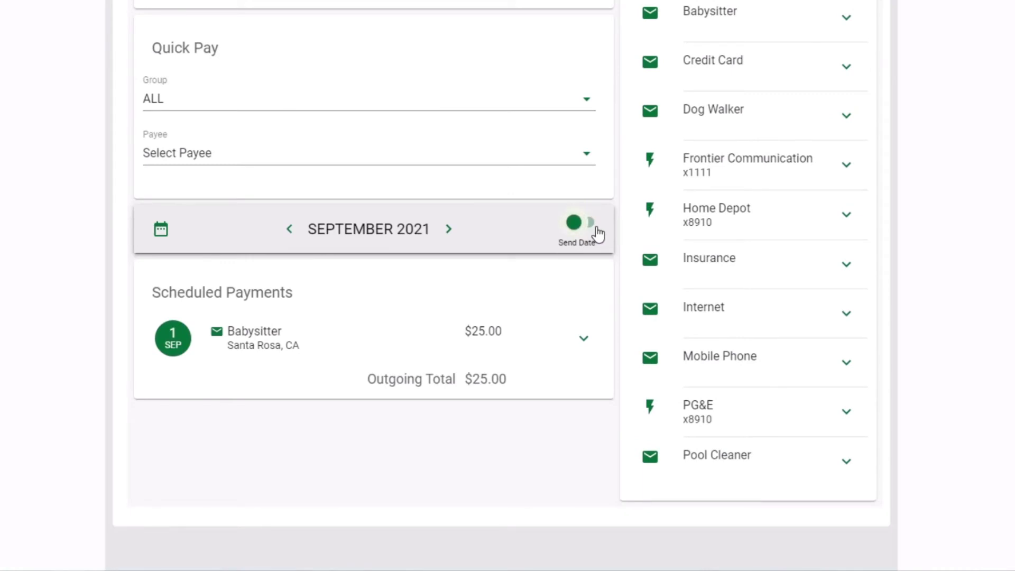
click(598, 233)
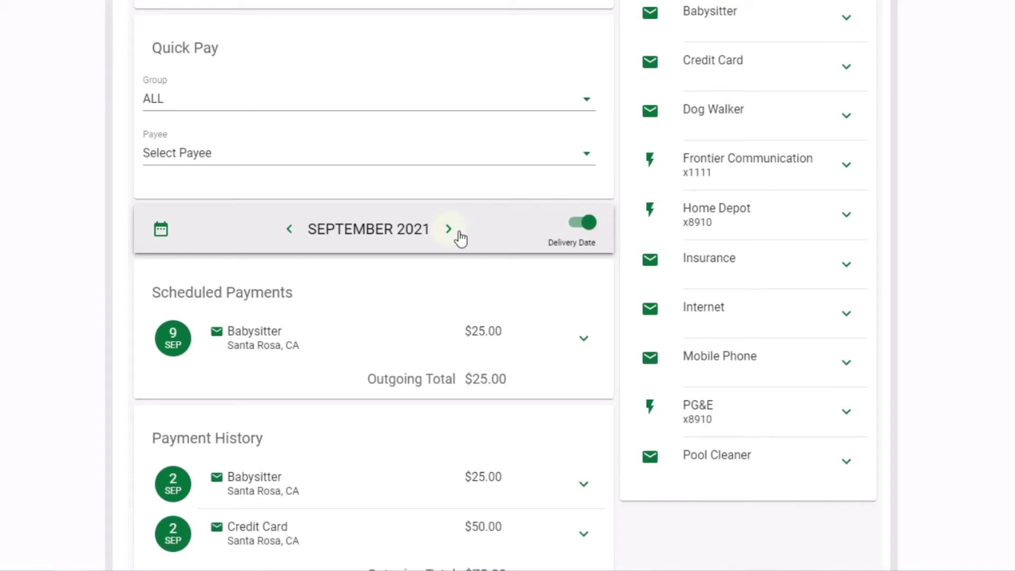
click(449, 229)
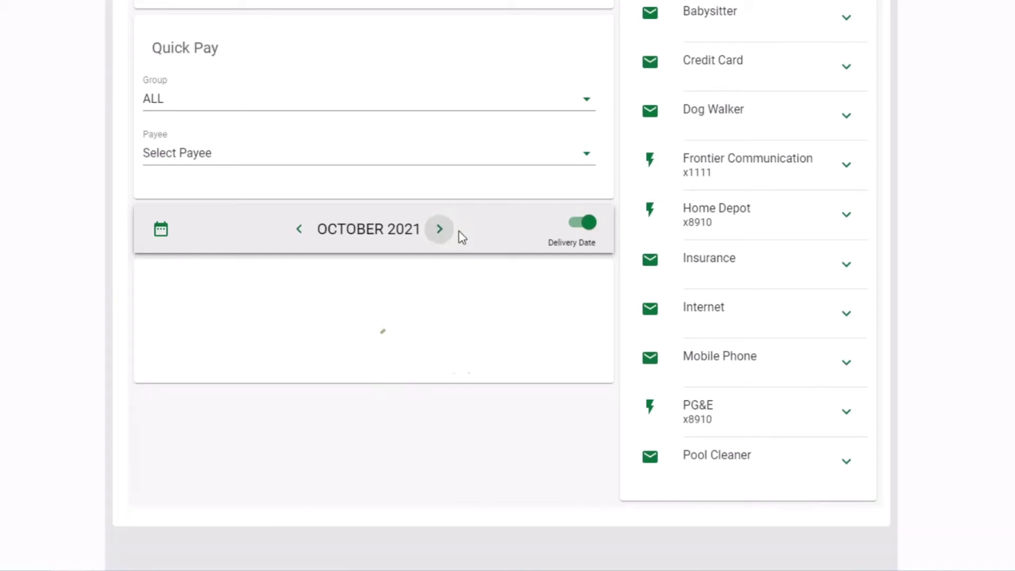
click(291, 232)
click(290, 233)
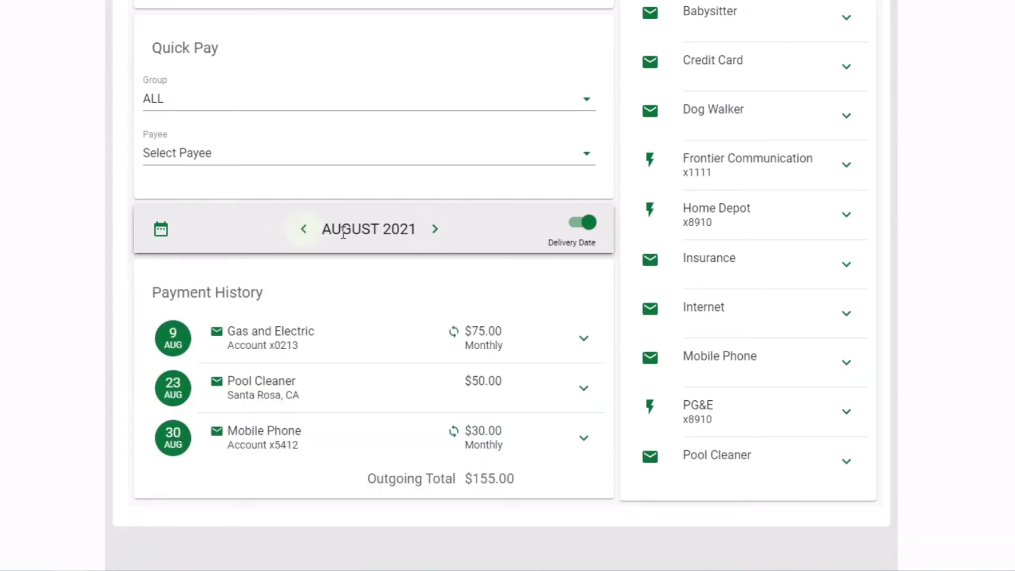
scroll(333, 185, up, 4)
click(307, 87)
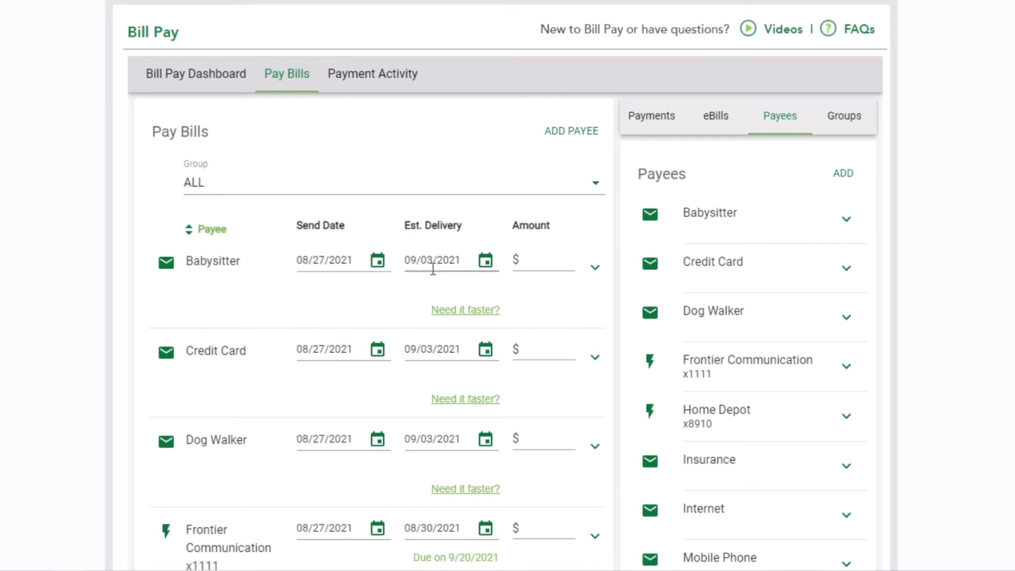
Request expedited Babysitter delivery, authorize the fee, and enter a $25.00 amount
click(457, 310)
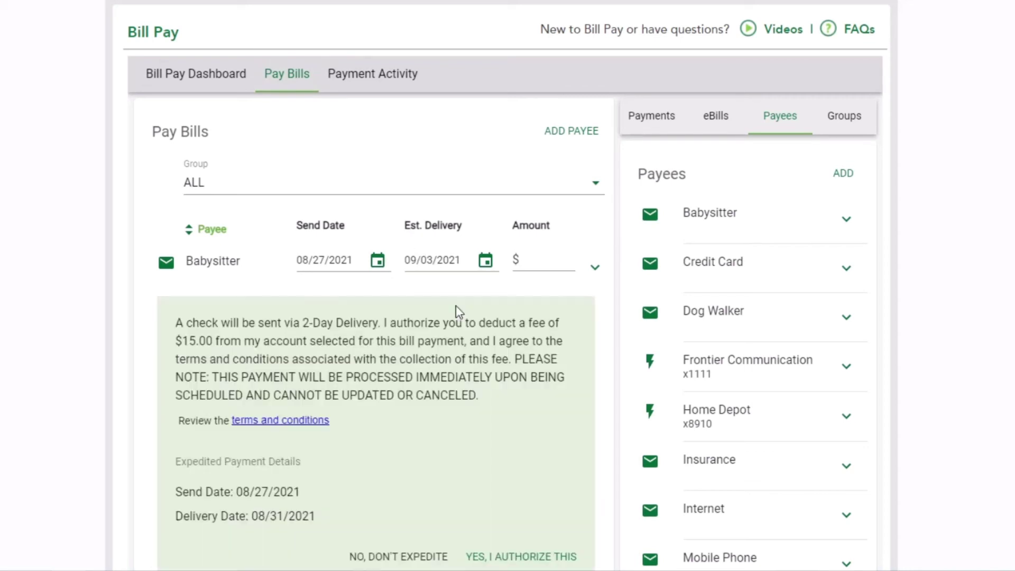
scroll(456, 306, down, 5)
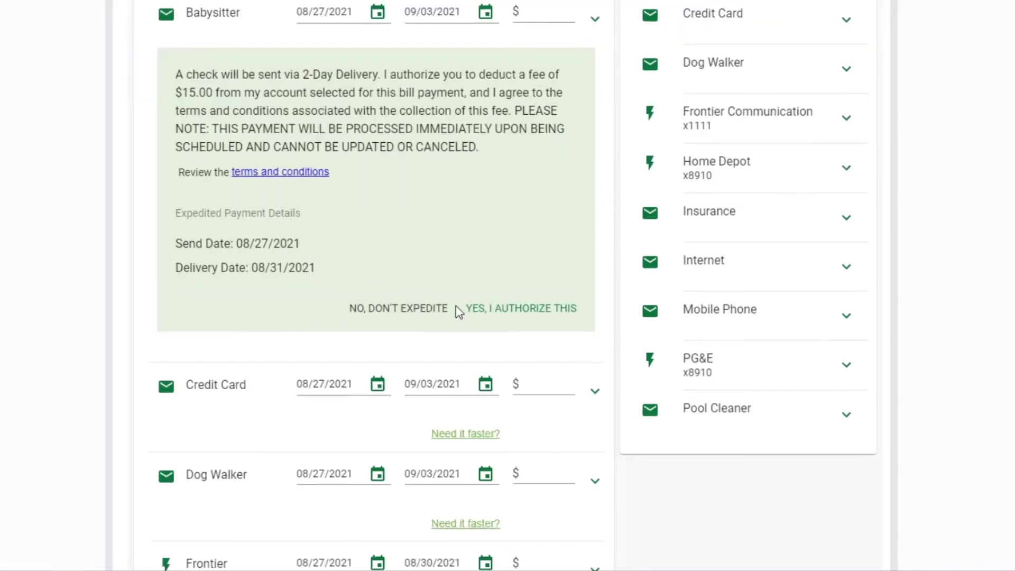
click(580, 316)
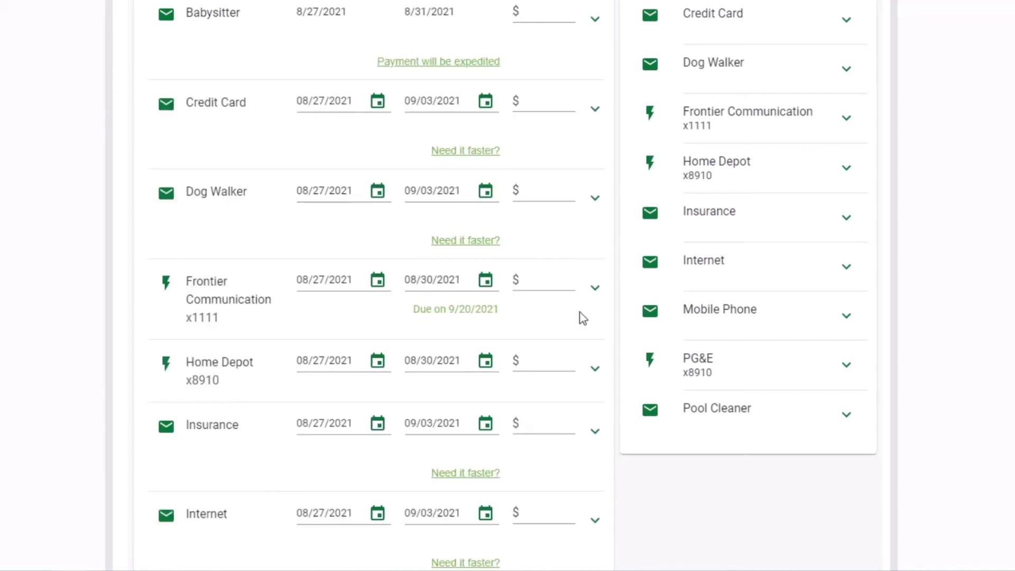
click(548, 11)
text(25.00)
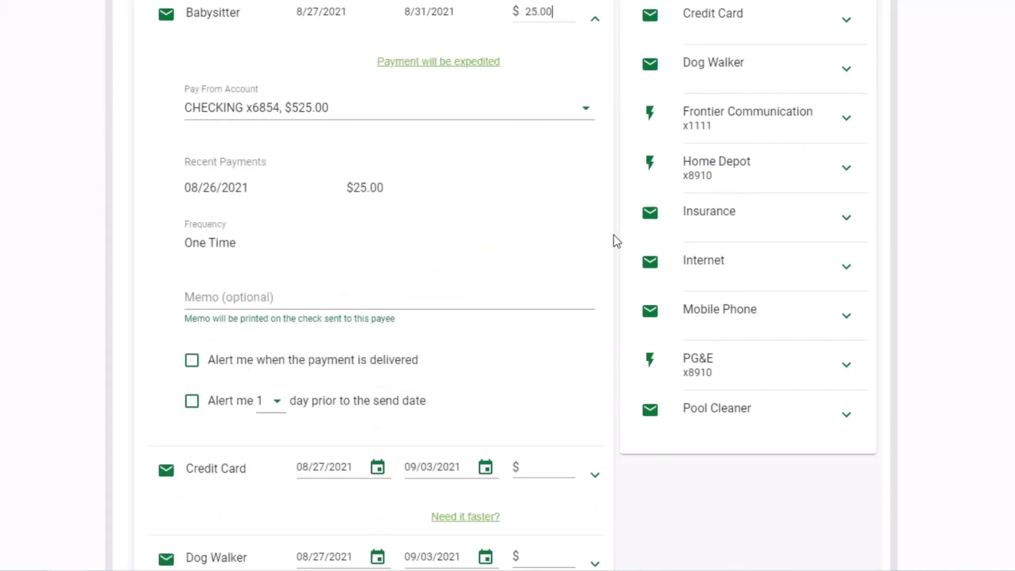
Turn on the delivery alert and submit the expedited 08/31/2021 payment
scroll(629, 427, down, 2)
click(192, 284)
scroll(846, 476, down, 13)
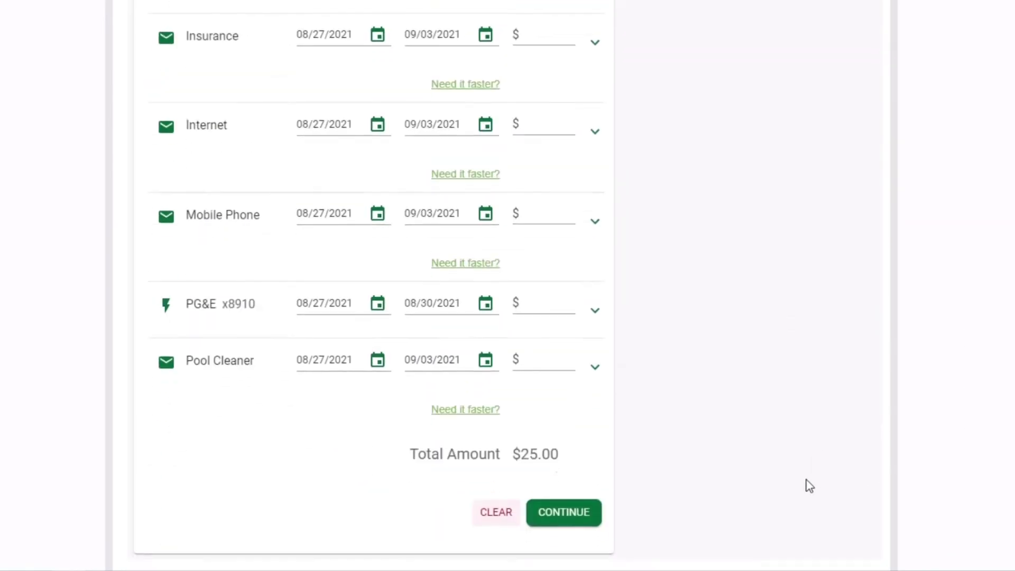
click(593, 364)
click(591, 426)
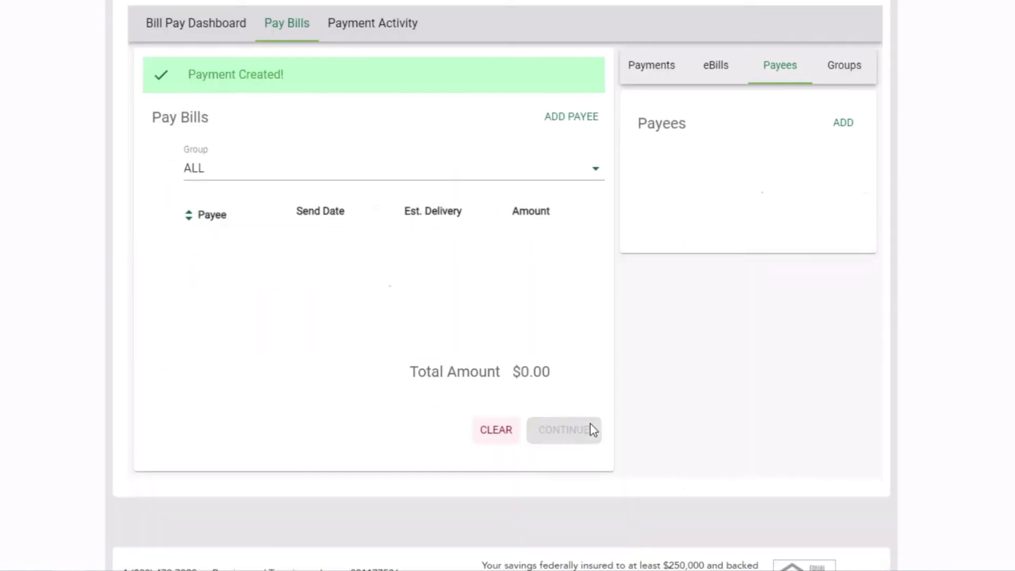
click(240, 93)
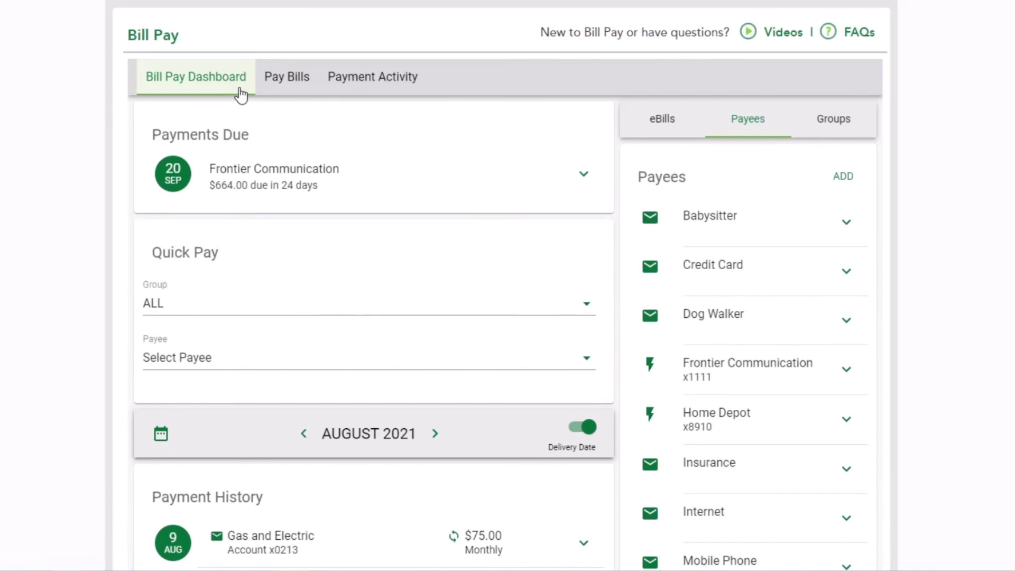
Quick Pay $30.00 to Dog Walker as a one-time checking payment with a delivery alert
click(570, 366)
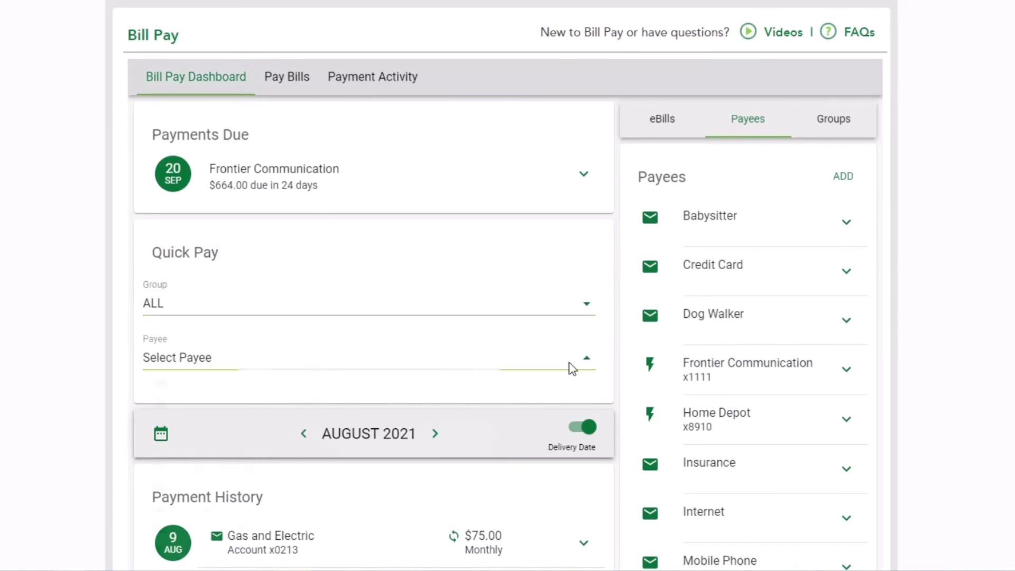
click(535, 464)
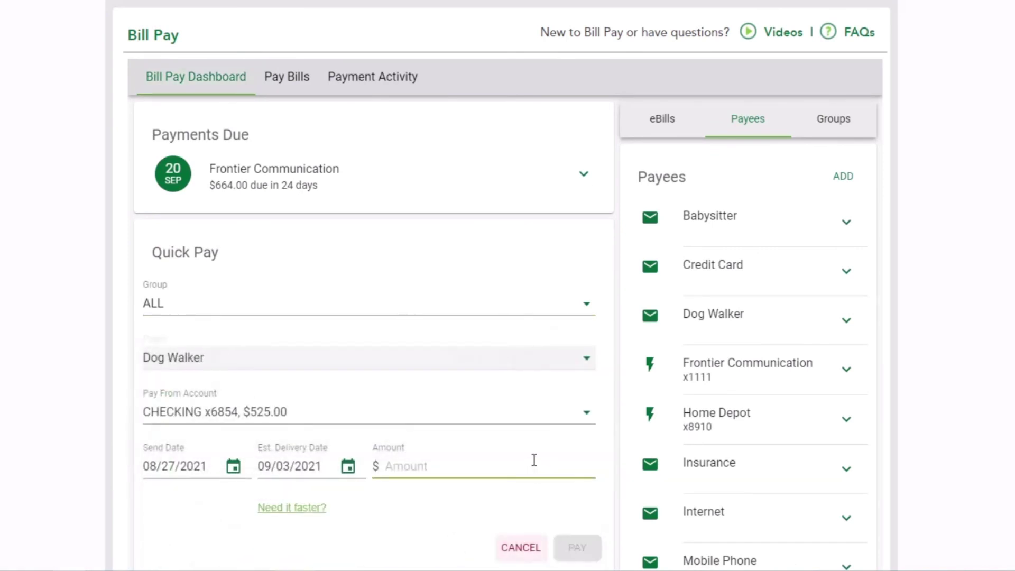
scroll(518, 418, down, 3)
click(520, 304)
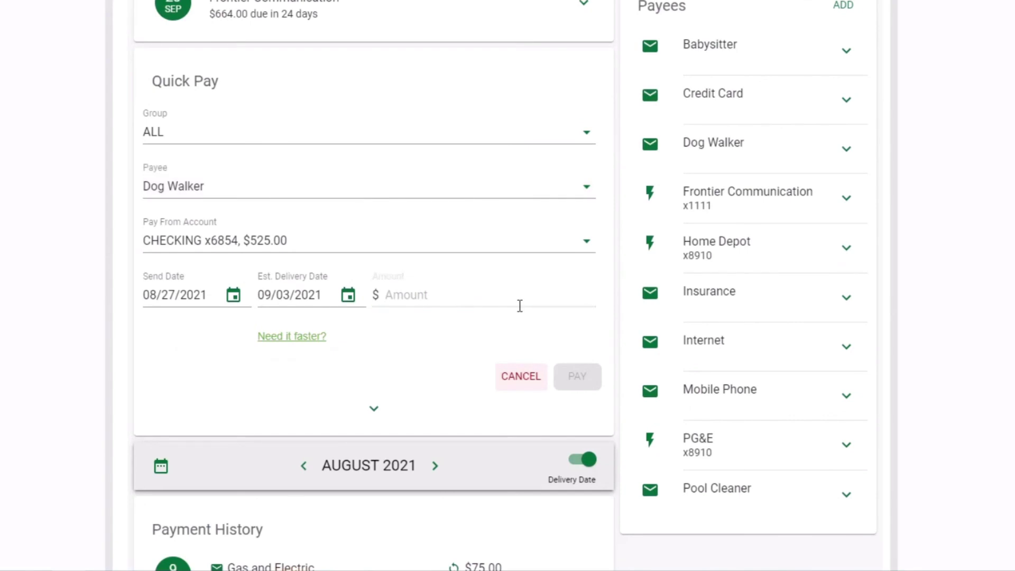
text(30.00)
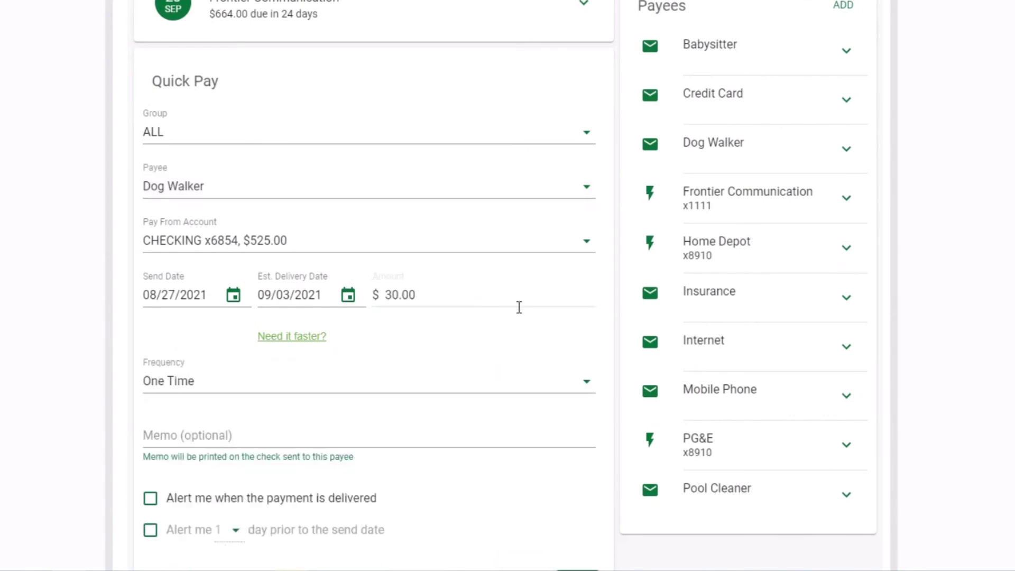
scroll(512, 328, down, 3)
click(329, 274)
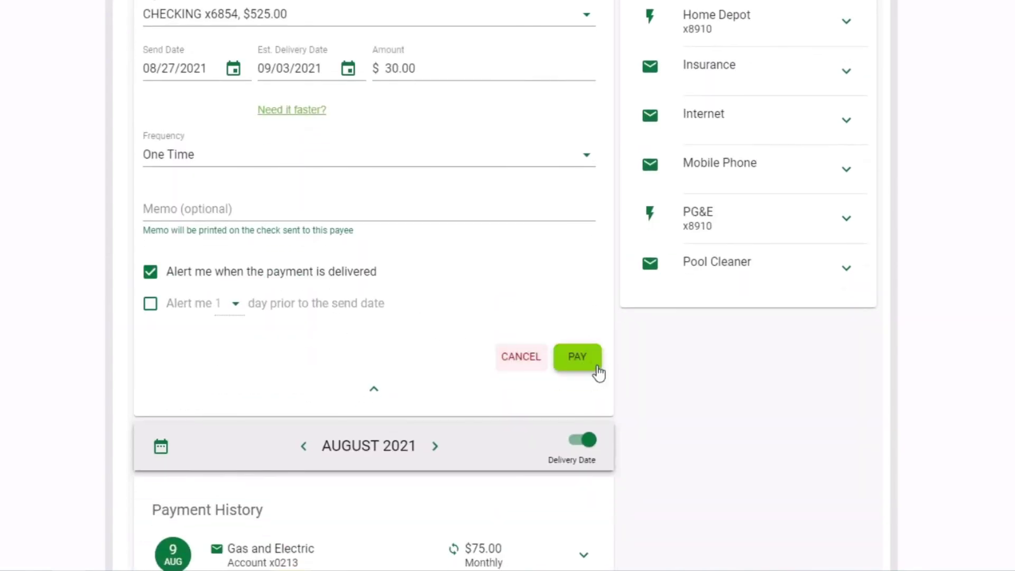